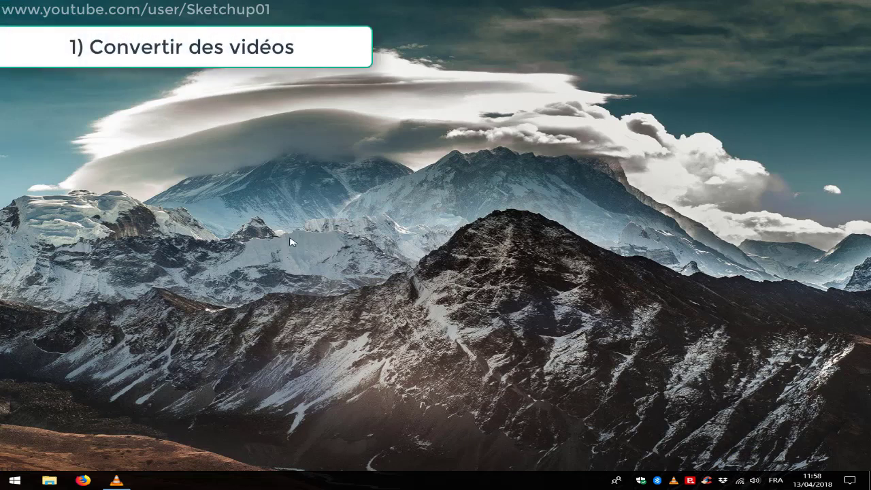
# - Switch to VLC, add a local video file as the source for Convertir / Enregistrer, and open its conversion settings
pyautogui.click(117, 479)
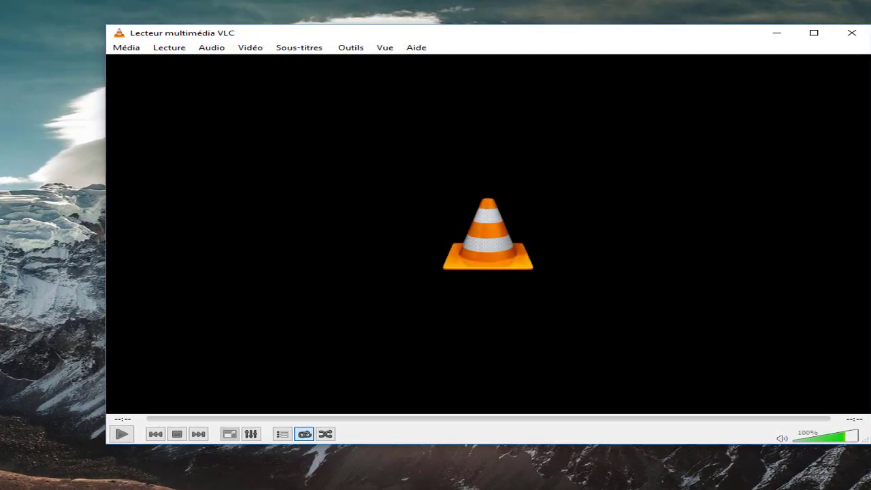
pyautogui.click(132, 48)
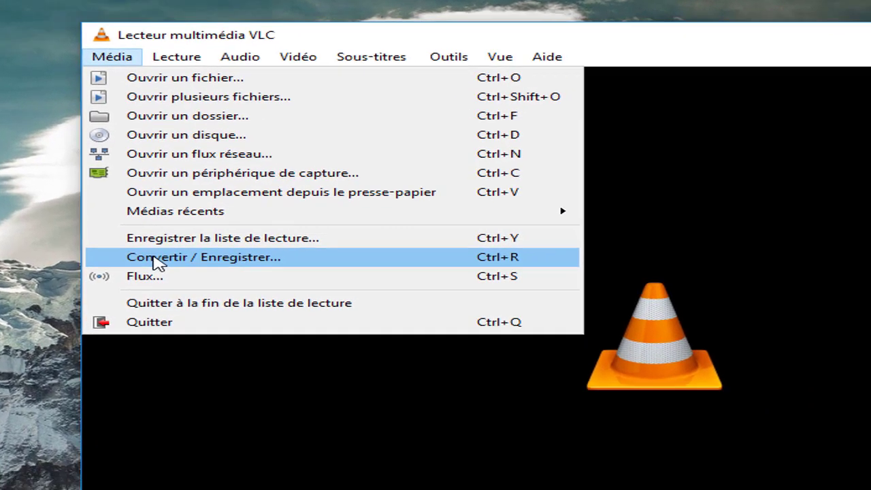
pyautogui.click(249, 291)
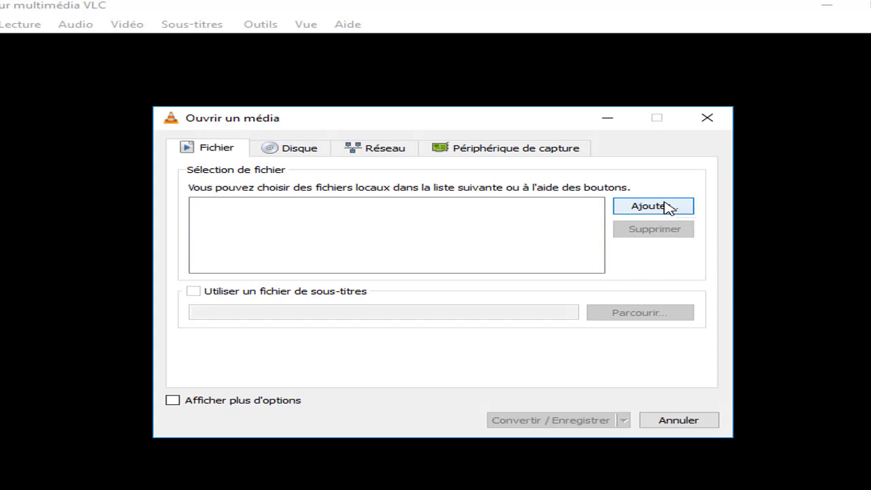
pyautogui.click(651, 205)
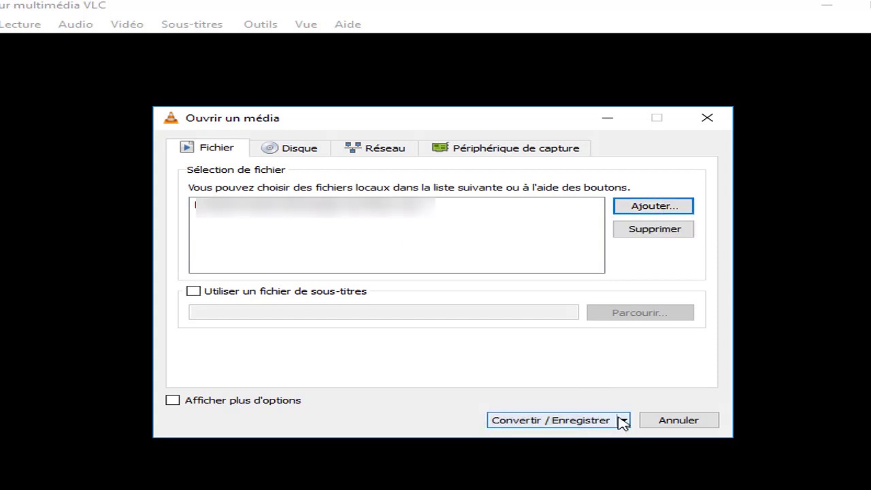
pyautogui.click(624, 421)
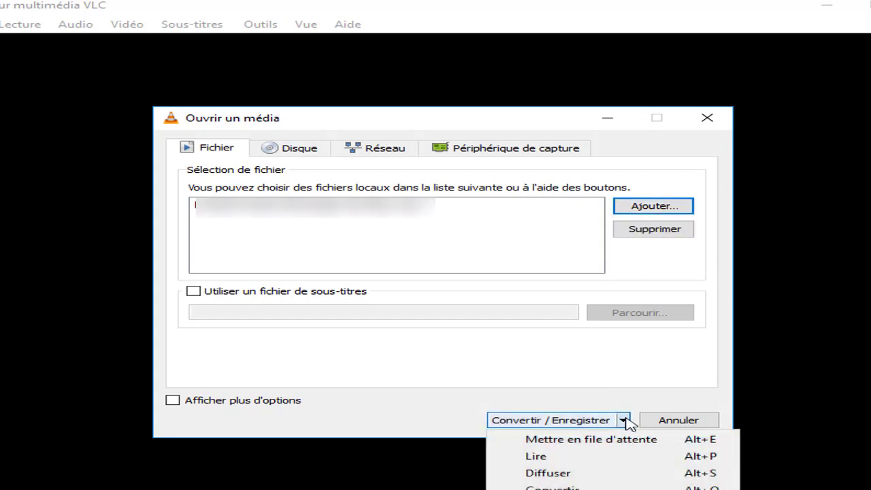
pyautogui.click(548, 487)
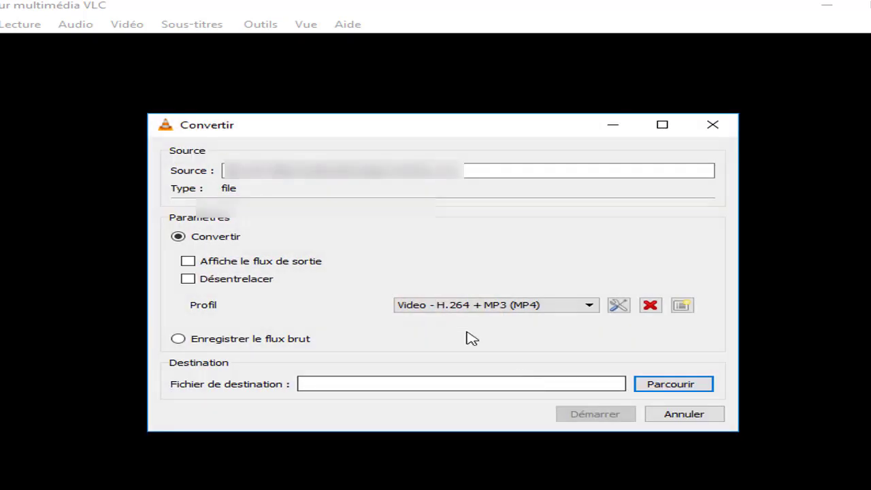
# - Examine the output profiles available for the video conversion, from the H.264 and H.265 formats to the device and YouTube presets
pyautogui.click(518, 303)
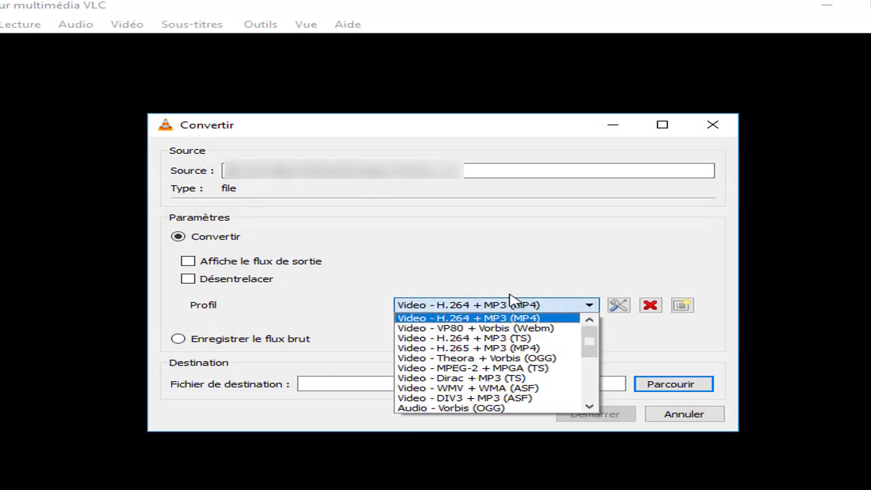
pyautogui.moveTo(589, 347); pyautogui.dragTo(594, 415)
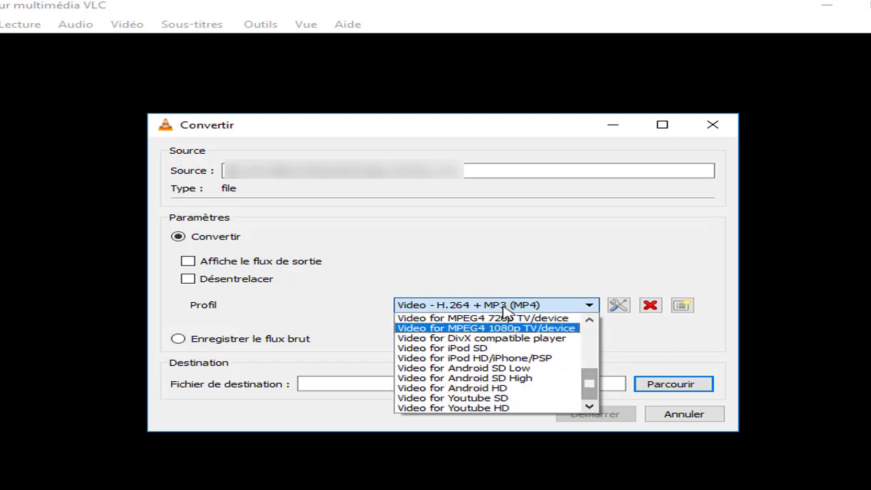
pyautogui.scroll(1, 507, 347)
pyautogui.scroll(3, 507, 347)
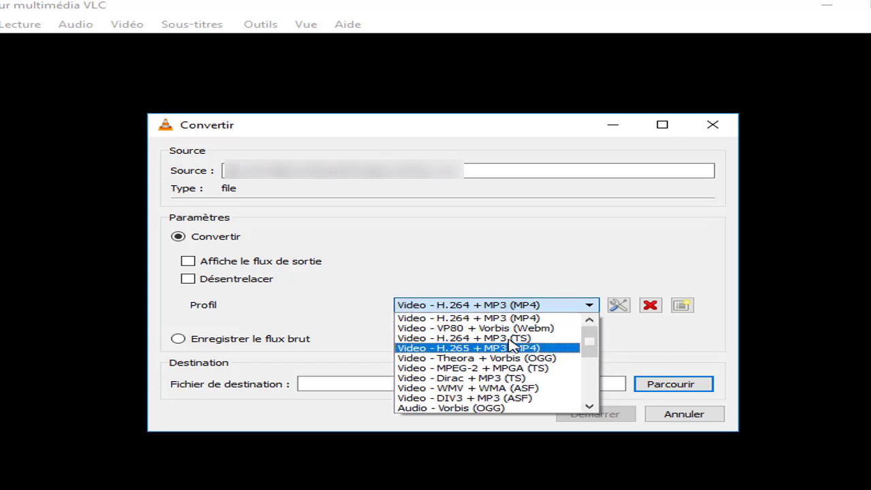
pyautogui.click(490, 279)
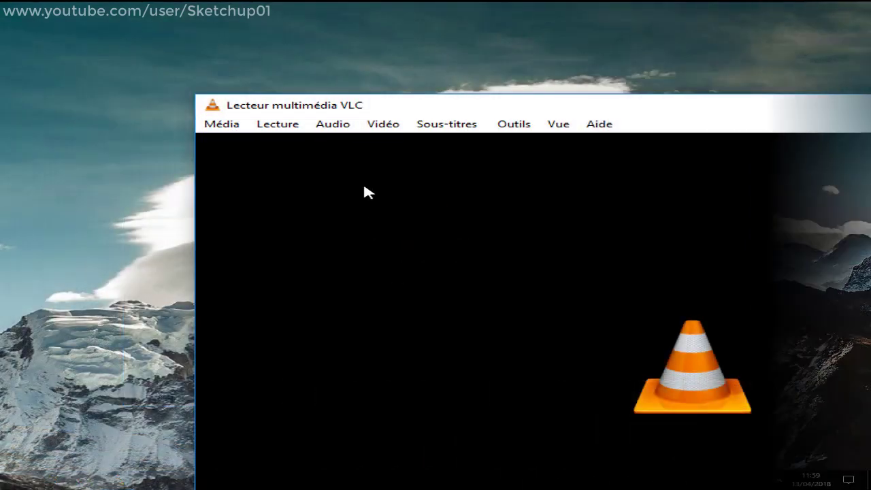
pyautogui.click(223, 124)
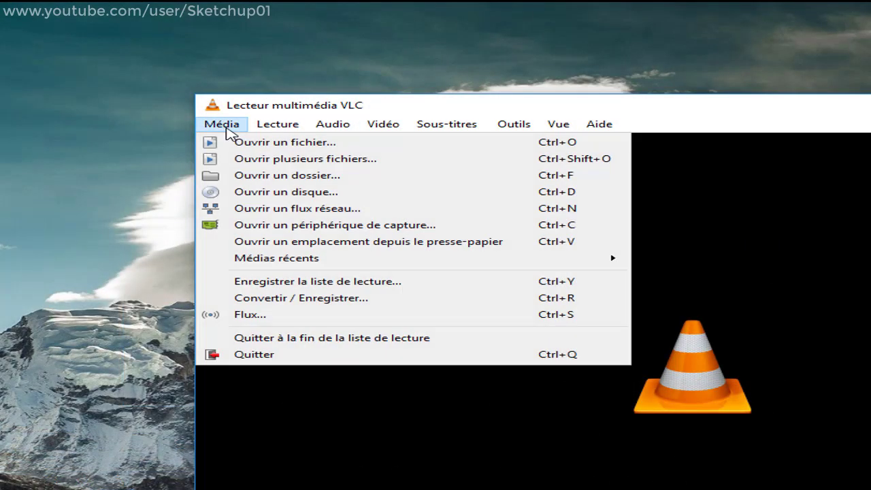
pyautogui.click(331, 320)
pyautogui.click(344, 122)
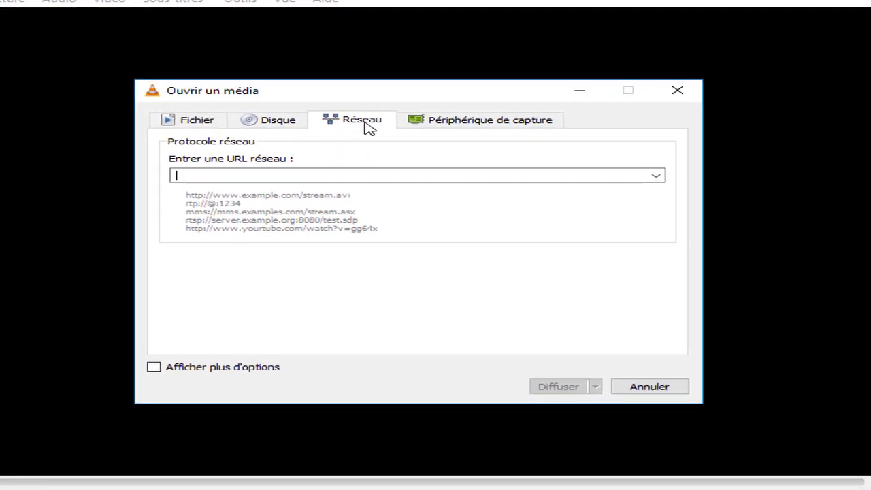
pyautogui.click(334, 175)
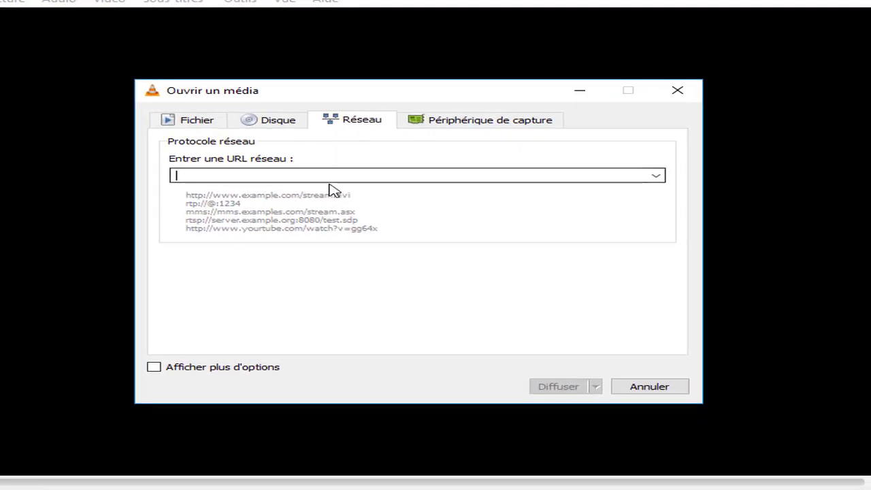
pyautogui.write('https://www.youtube.com/watch?v=n36rIUtwI-Q')
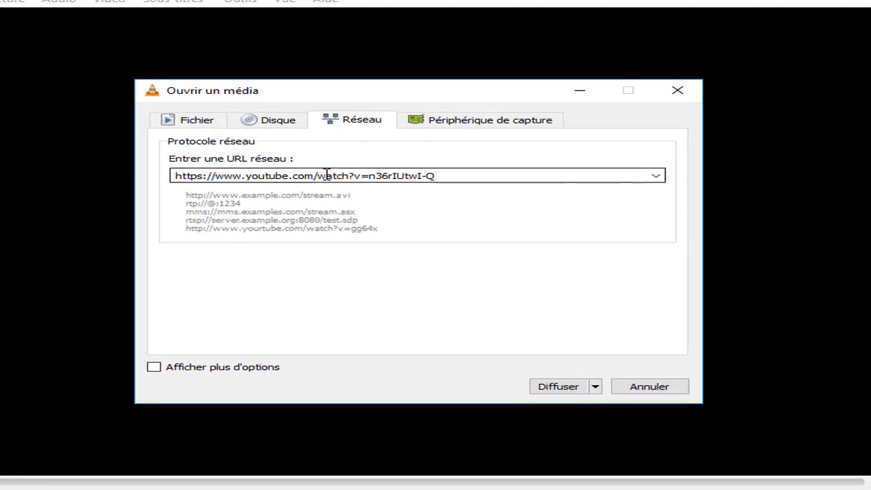
pyautogui.click(556, 387)
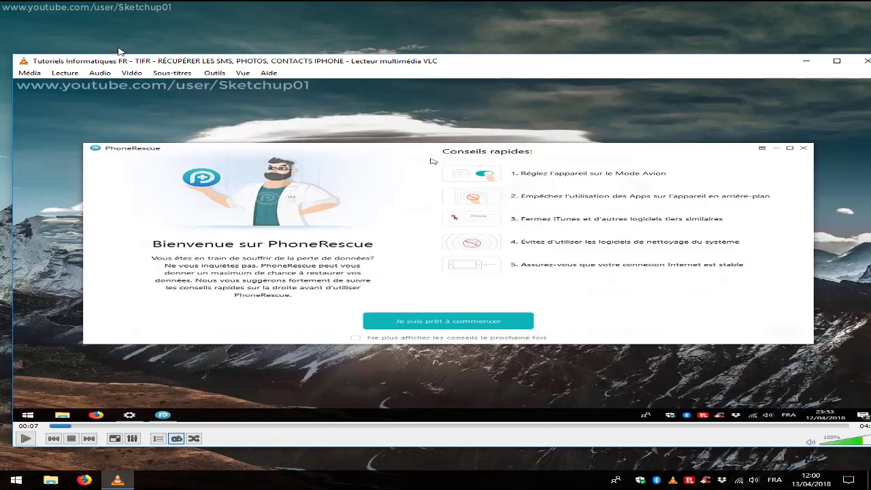
# - Use Enregistrer to record the opened PhoneRescue tutorial video and take a snapshot of its current frame
pyautogui.click(65, 73)
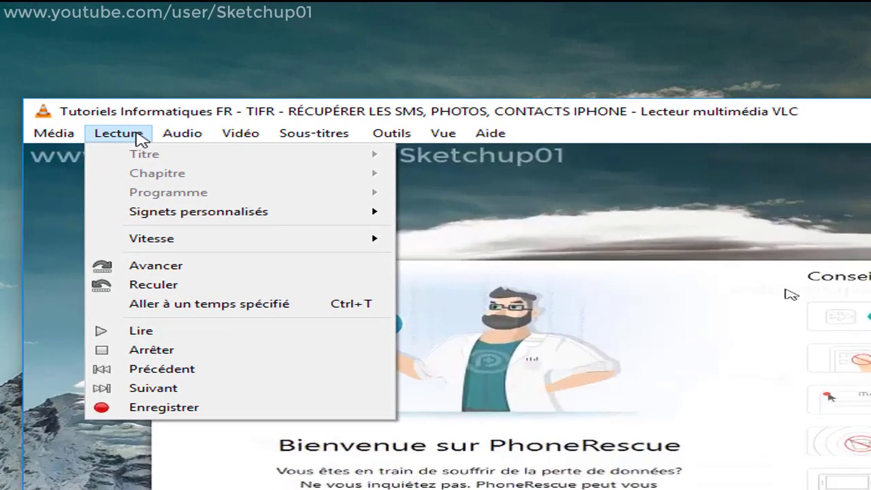
pyautogui.click(212, 410)
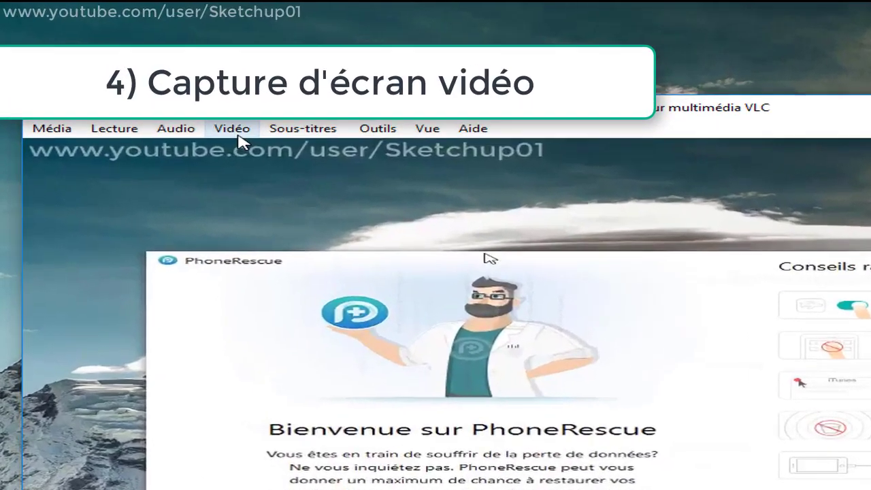
pyautogui.click(132, 73)
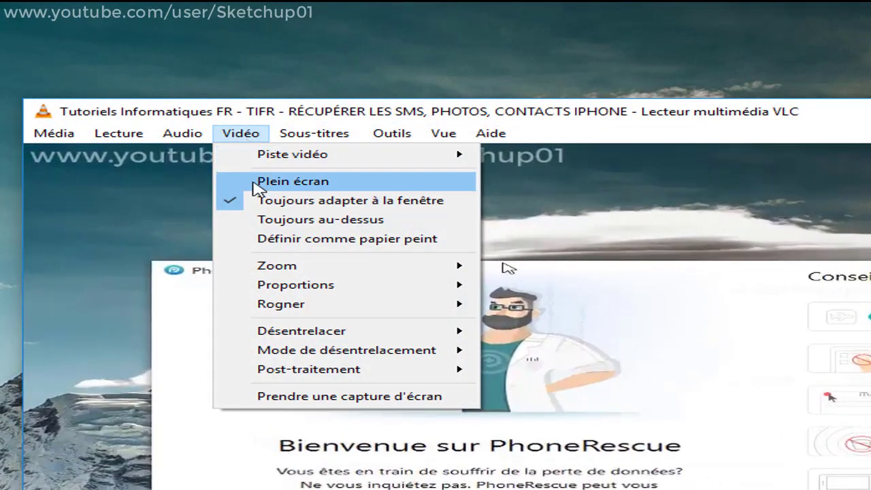
pyautogui.click(342, 398)
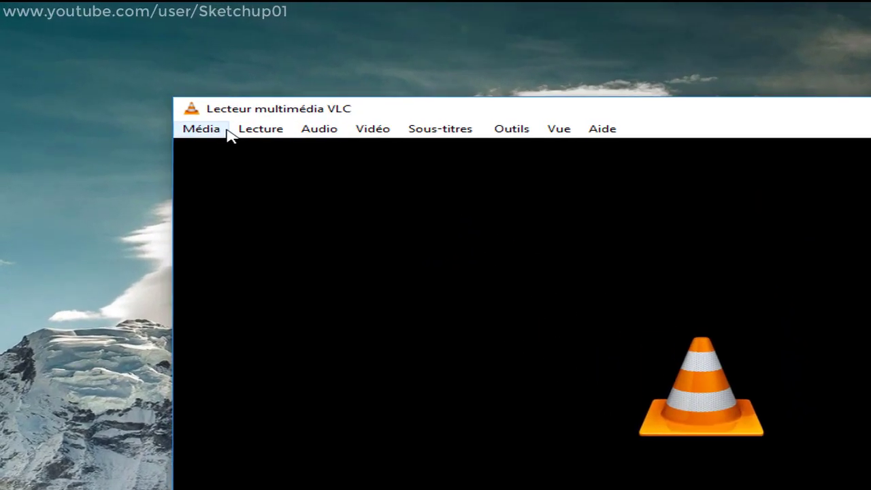
# - Set up a screen recording in Convertir / Enregistrer with the capture mode Bureau and proceed to its conversion settings
pyautogui.click(228, 133)
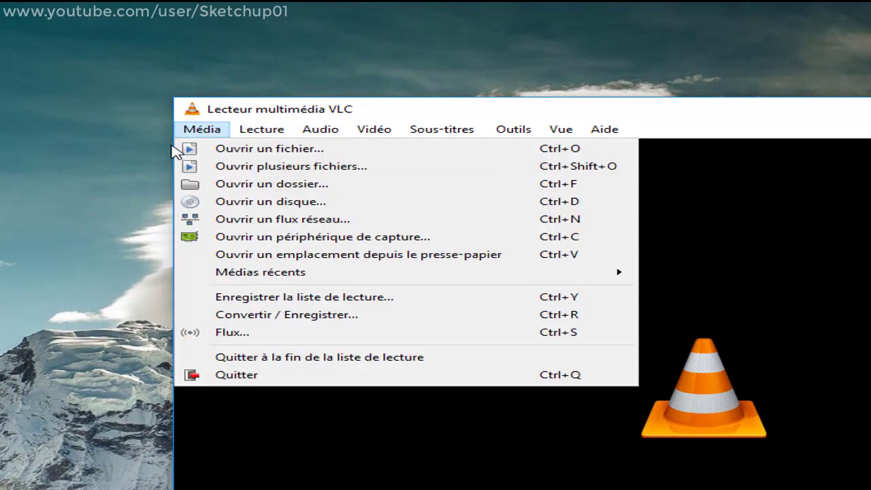
pyautogui.click(257, 316)
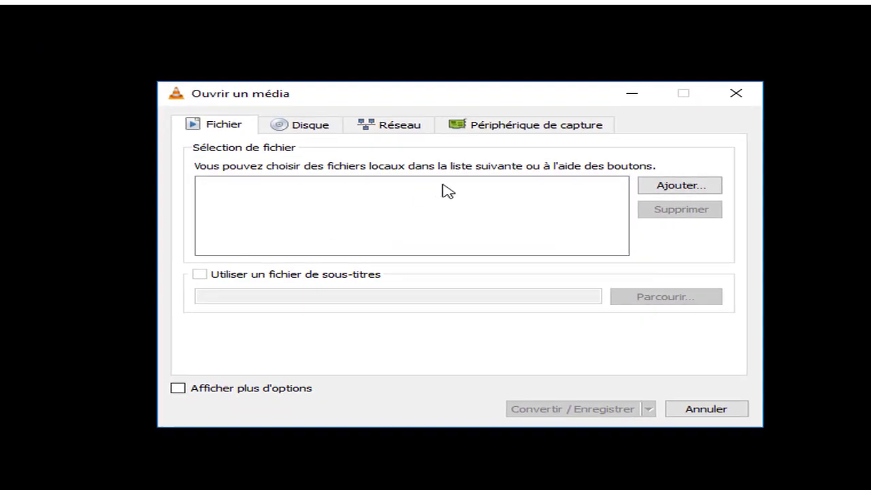
pyautogui.click(531, 126)
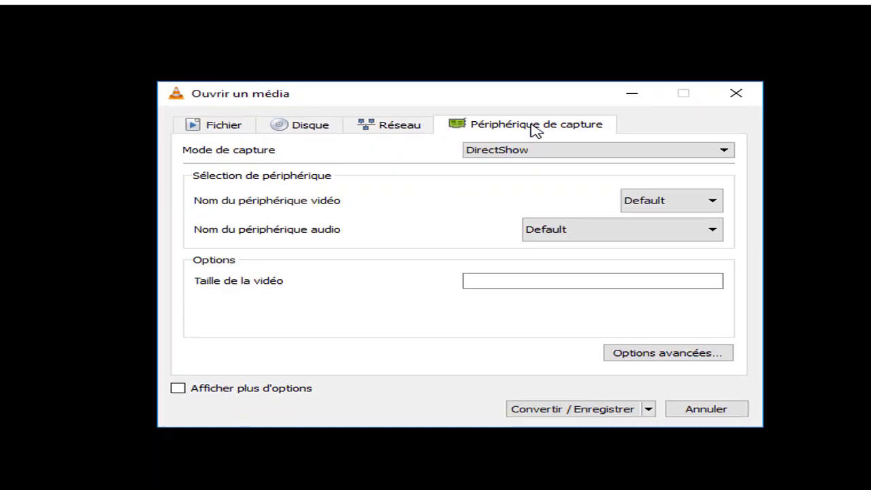
pyautogui.click(608, 151)
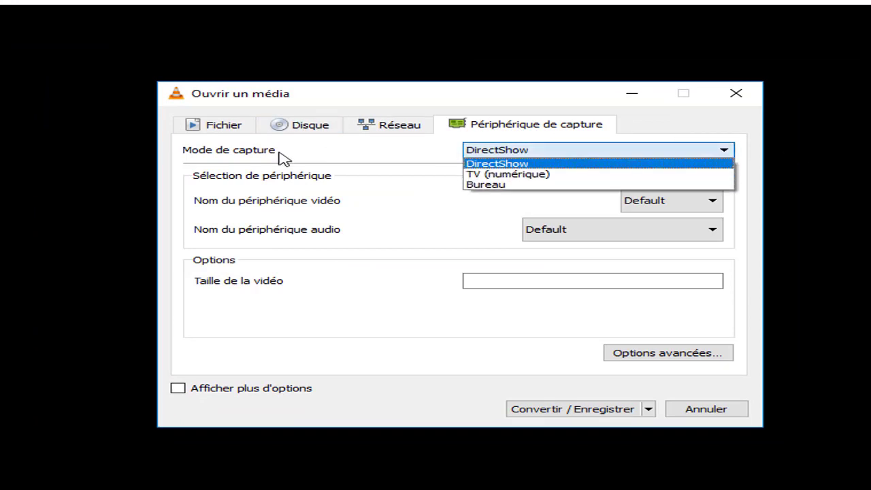
pyautogui.click(584, 184)
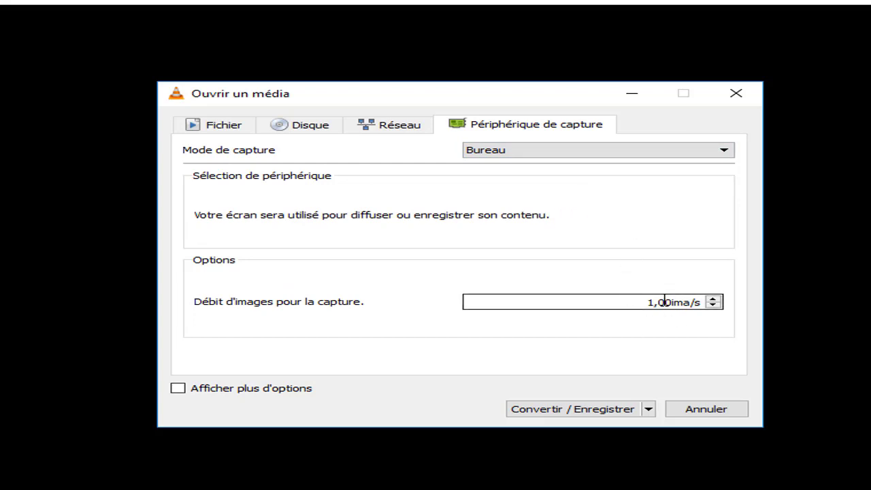
pyautogui.click(607, 411)
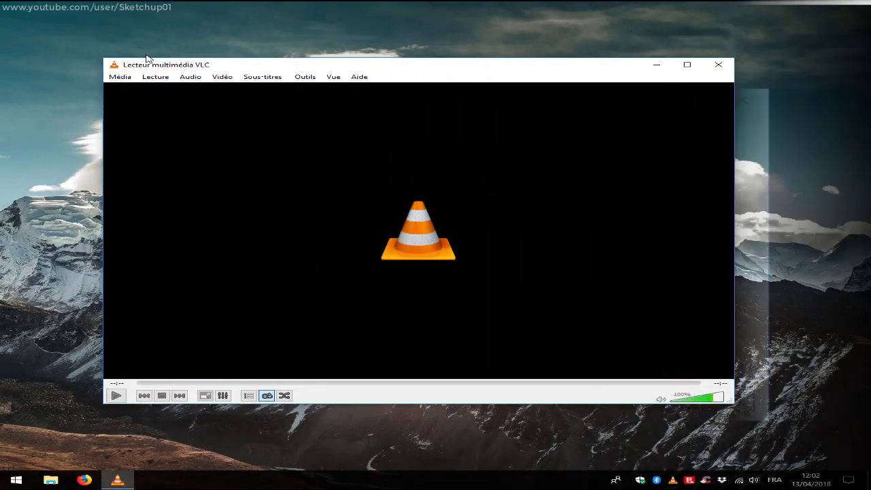
# - Set the capture device mode to DirectShow in Convertir / Enregistrer and review the video and audio device choices
pyautogui.click(120, 77)
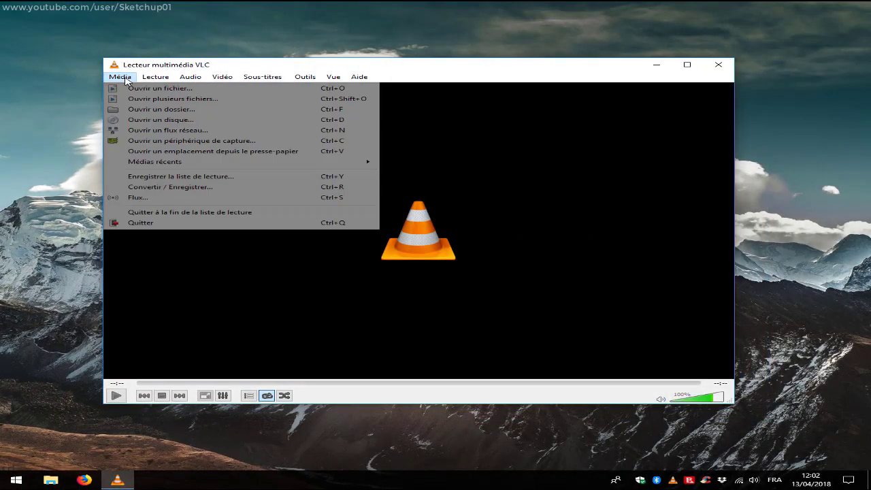
pyautogui.click(149, 187)
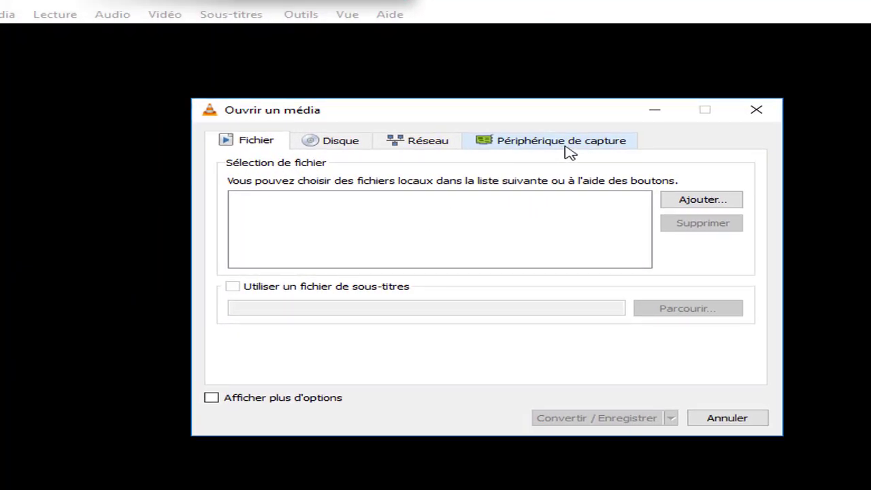
pyautogui.click(535, 146)
pyautogui.click(608, 168)
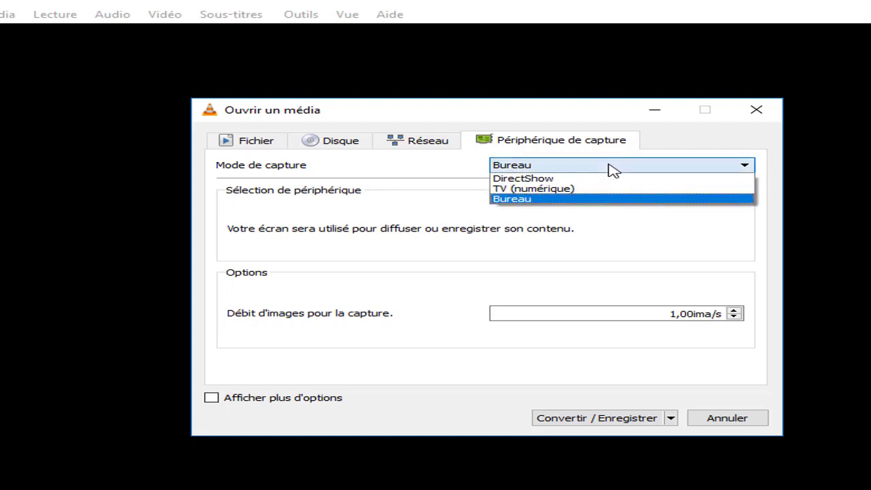
pyautogui.click(586, 179)
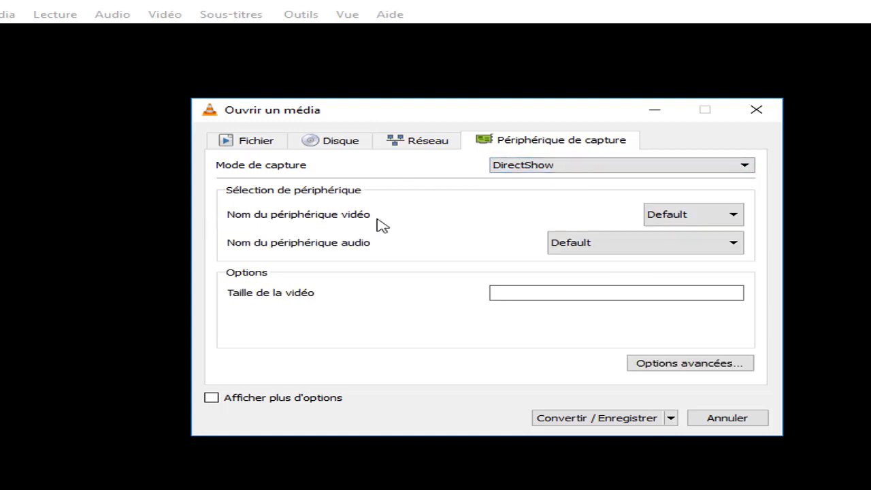
pyautogui.click(691, 220)
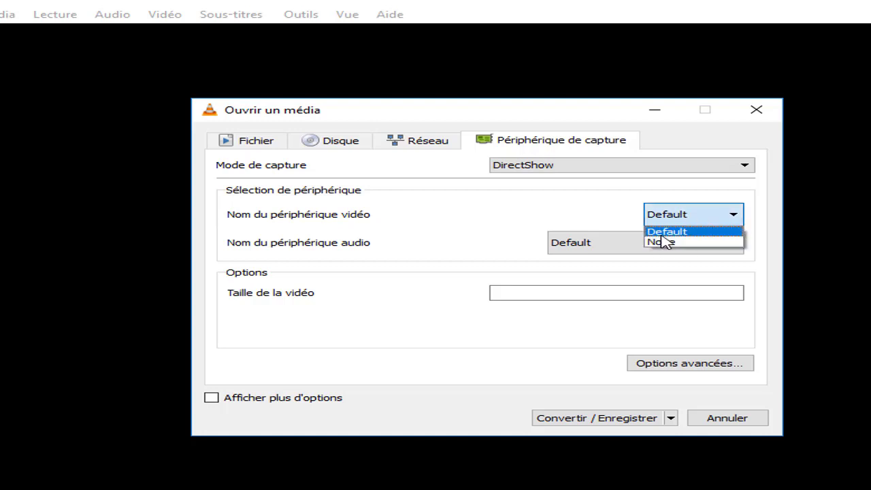
pyautogui.click(572, 245)
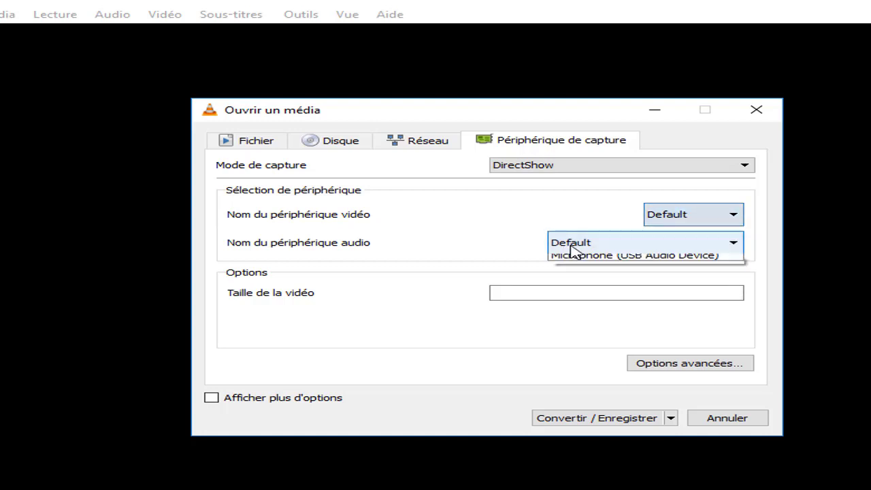
pyautogui.click(589, 283)
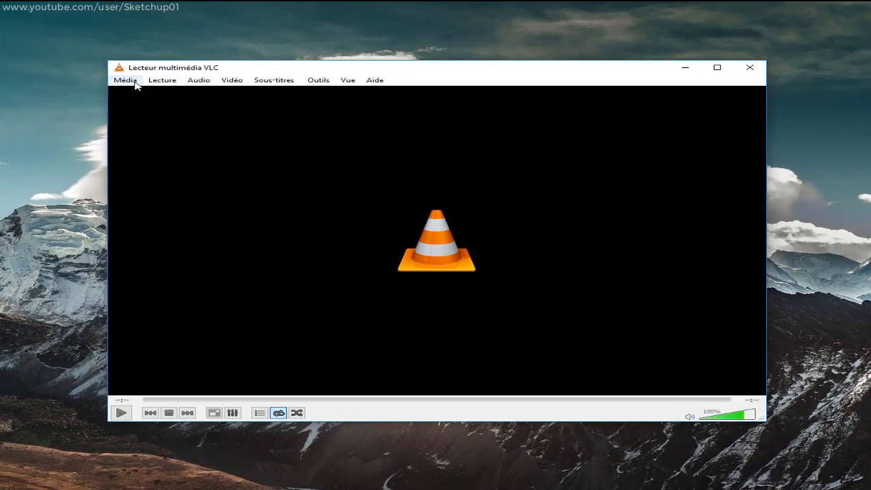
# - Open the disc source options in Convertir / Enregistrer
pyautogui.click(119, 76)
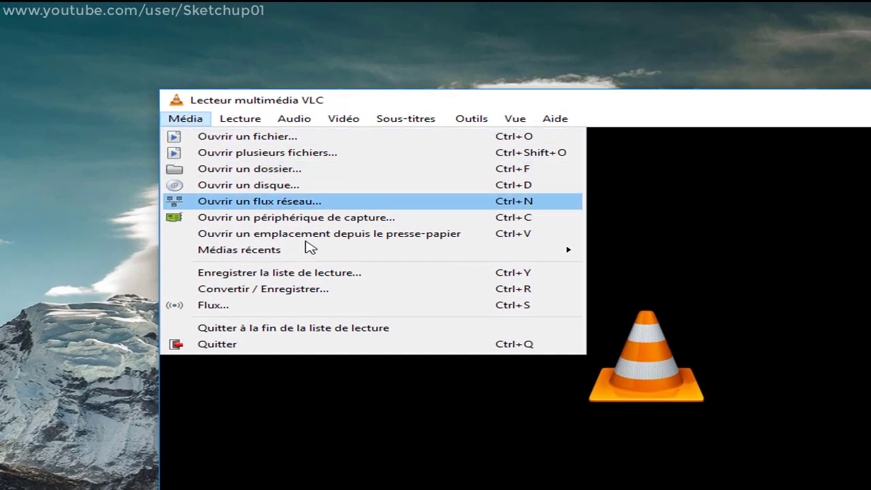
pyautogui.click(315, 289)
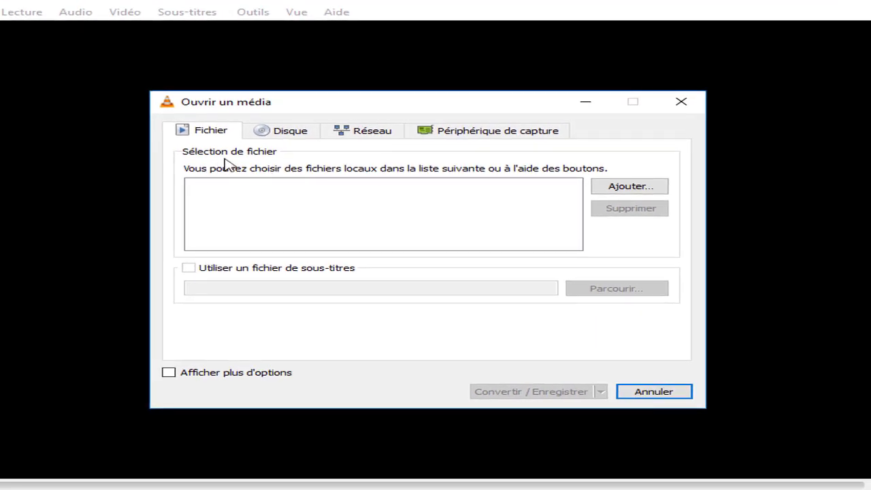
pyautogui.click(282, 136)
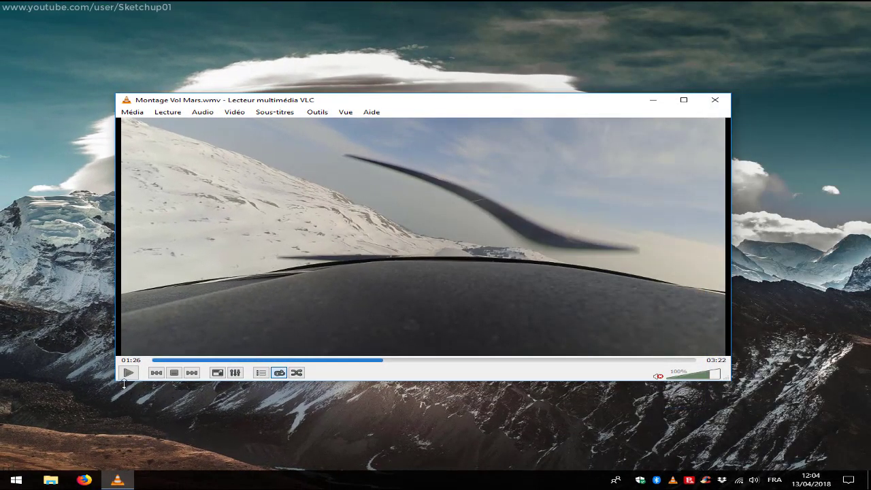
# - Resume the flight video and review the Égaliseur, Compression and Spatialiseur audio effects in Effets et filtres
pyautogui.click(126, 374)
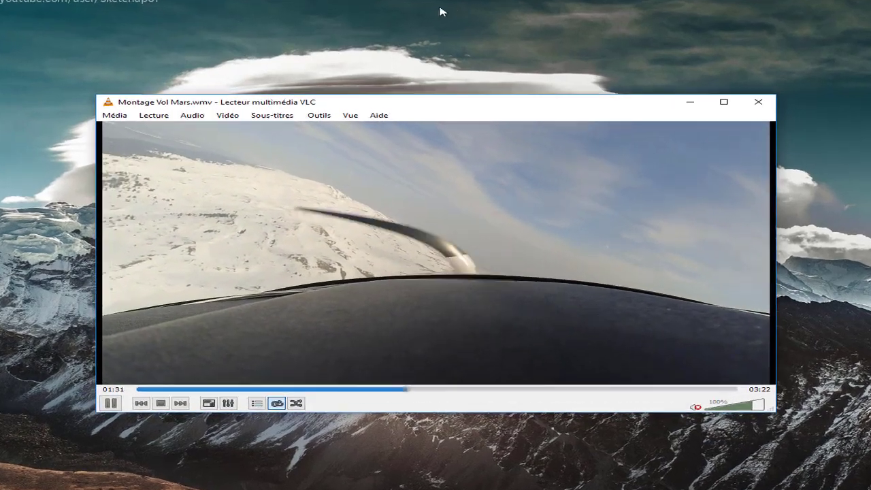
pyautogui.click(228, 117)
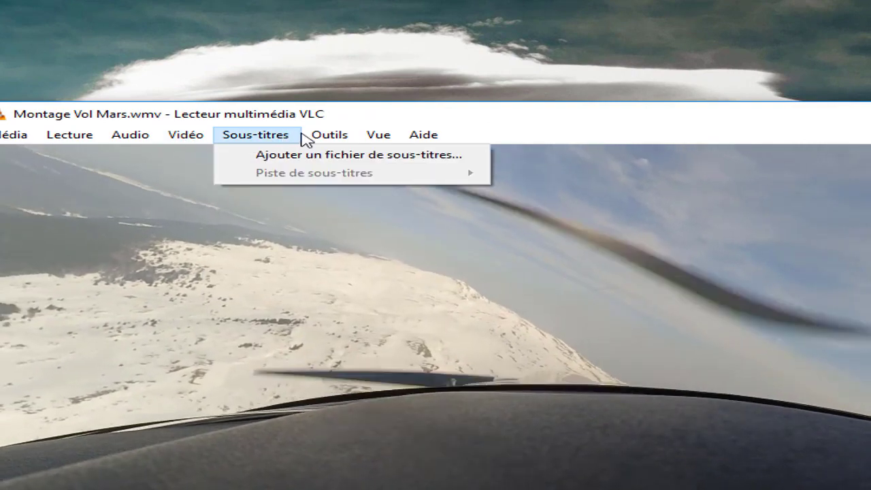
pyautogui.moveTo(314, 136)
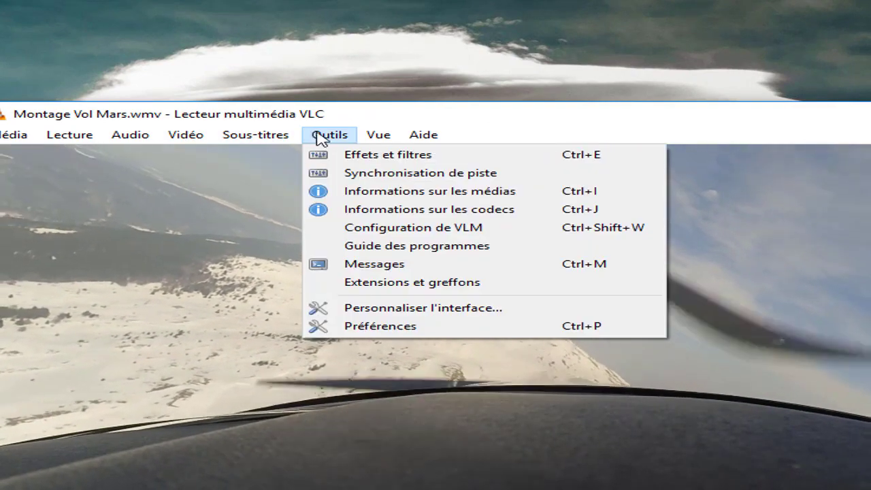
pyautogui.click(354, 156)
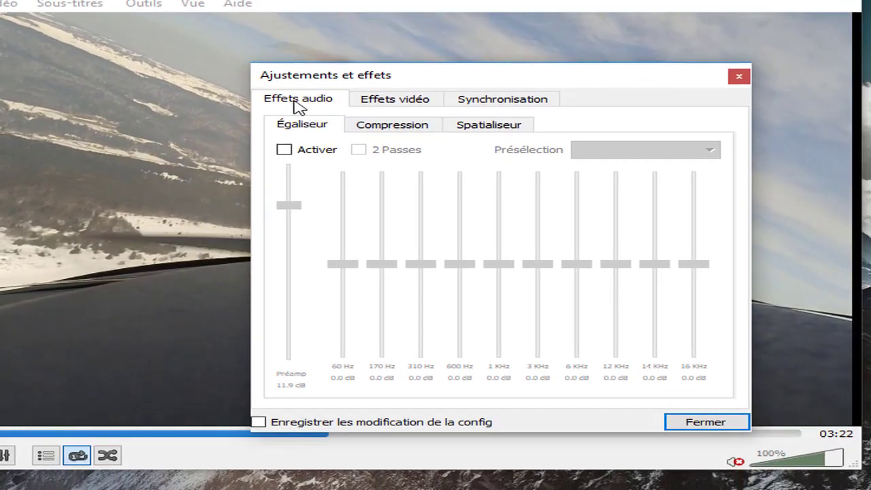
pyautogui.click(412, 128)
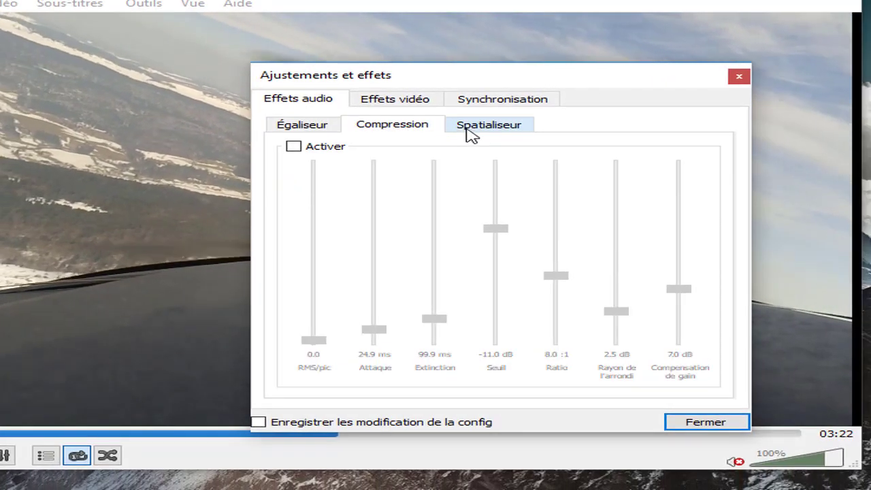
pyautogui.click(468, 129)
# - Browse the video effects, enable Ajustement d'image and raise Teinte to about one third of its range
pyautogui.click(402, 102)
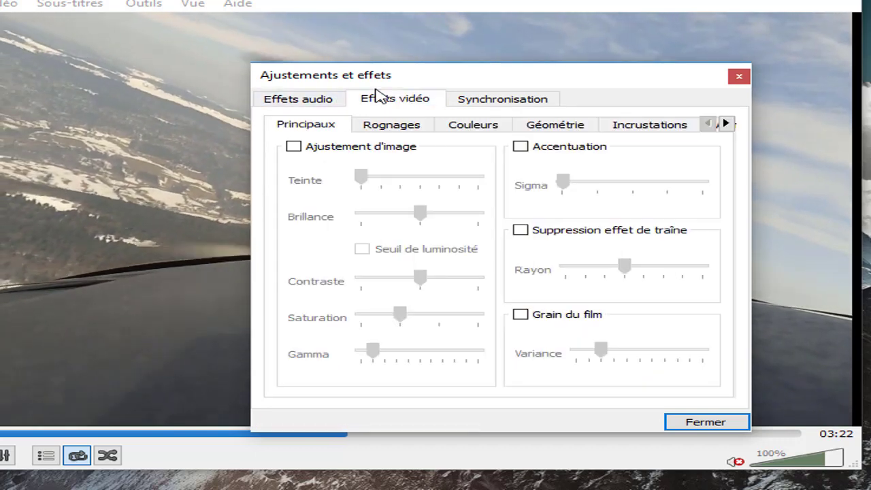
pyautogui.click(329, 151)
pyautogui.click(483, 132)
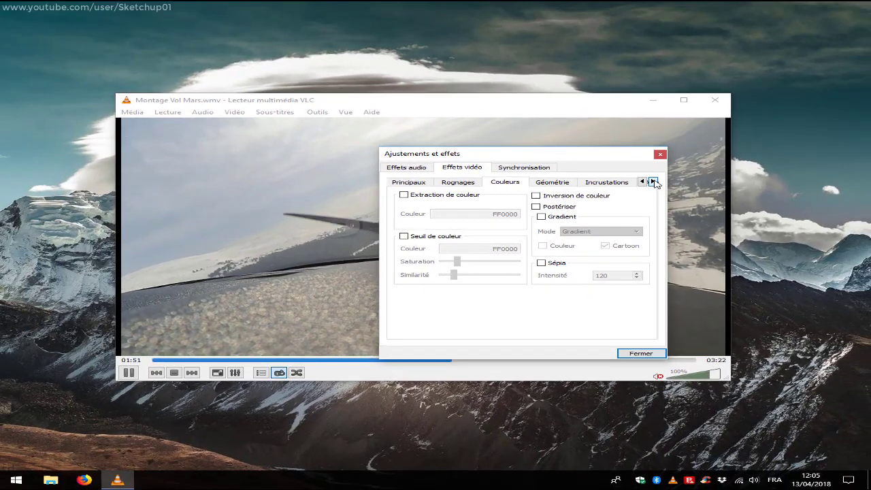
pyautogui.click(653, 181)
pyautogui.click(653, 182)
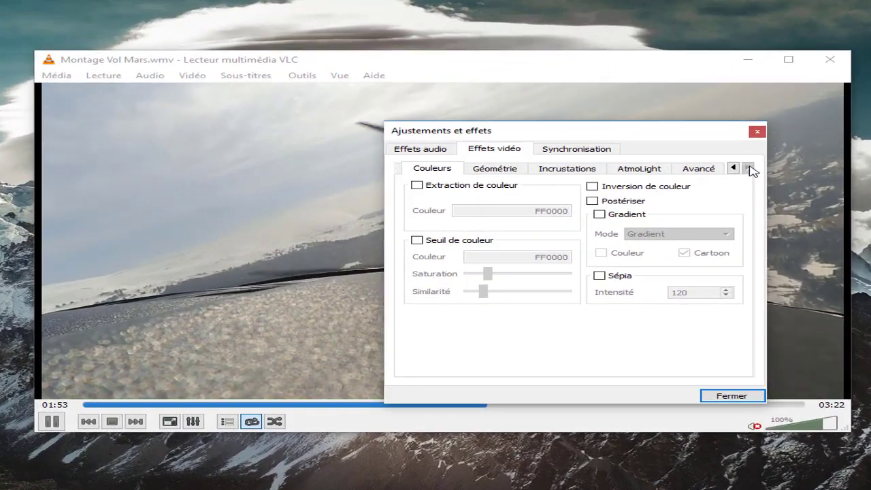
pyautogui.click(557, 185)
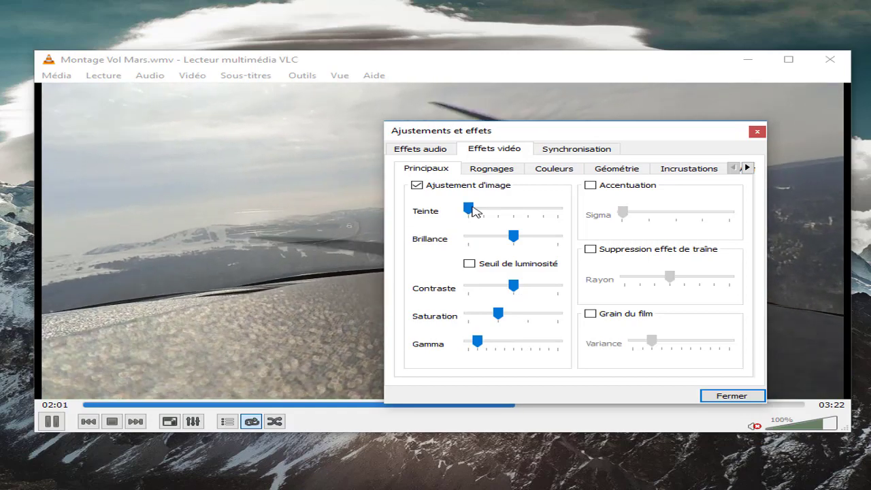
pyautogui.moveTo(469, 207); pyautogui.dragTo(507, 223)
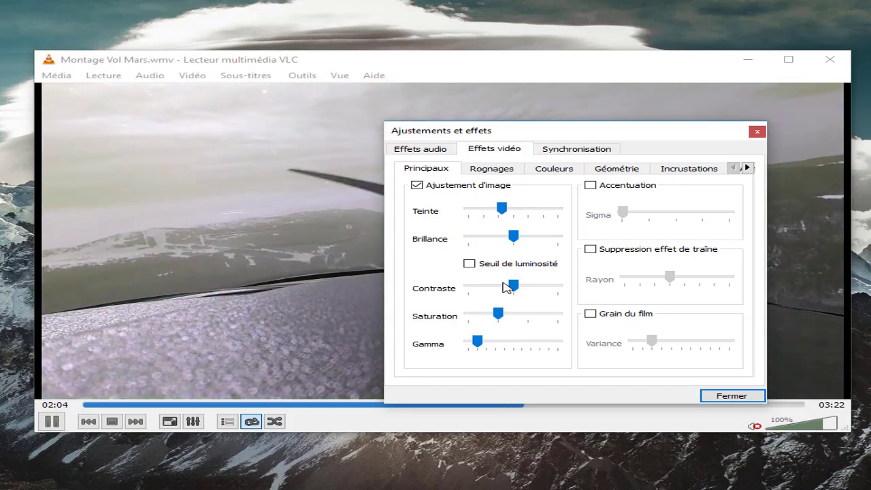
# - Try the Extraction de couleur and Inversion de couleur effects on the playing video, moving the effects window aside to see the picture
pyautogui.click(510, 171)
pyautogui.click(543, 170)
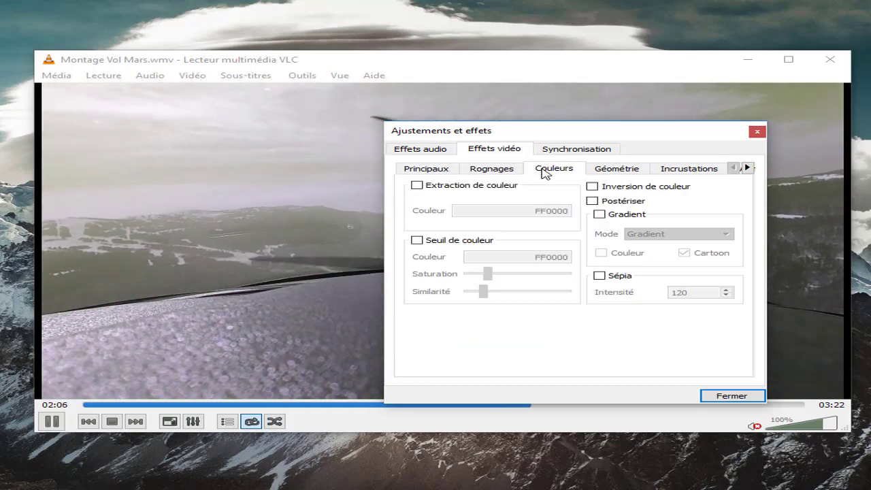
pyautogui.click(464, 186)
pyautogui.click(514, 187)
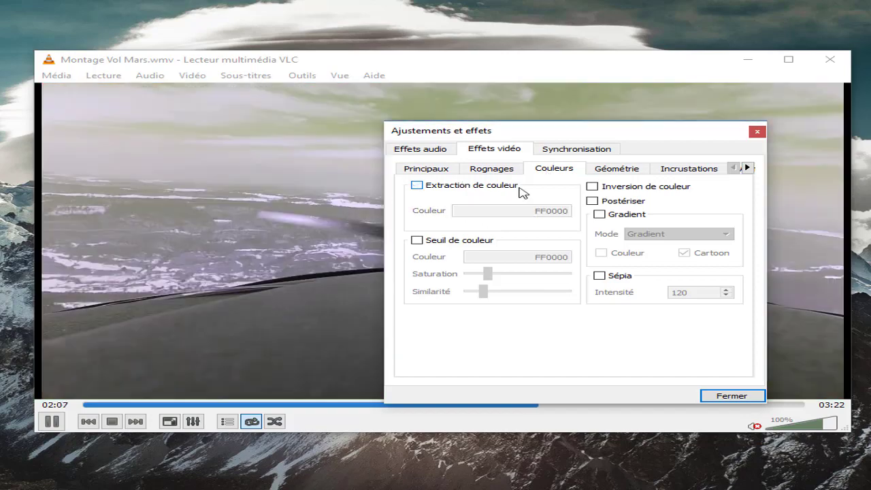
pyautogui.click(641, 189)
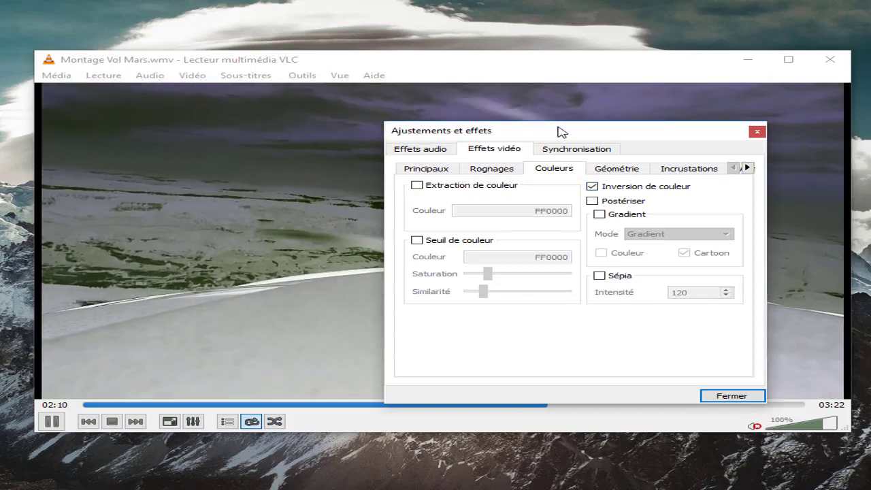
pyautogui.moveTo(560, 132); pyautogui.dragTo(808, 231)
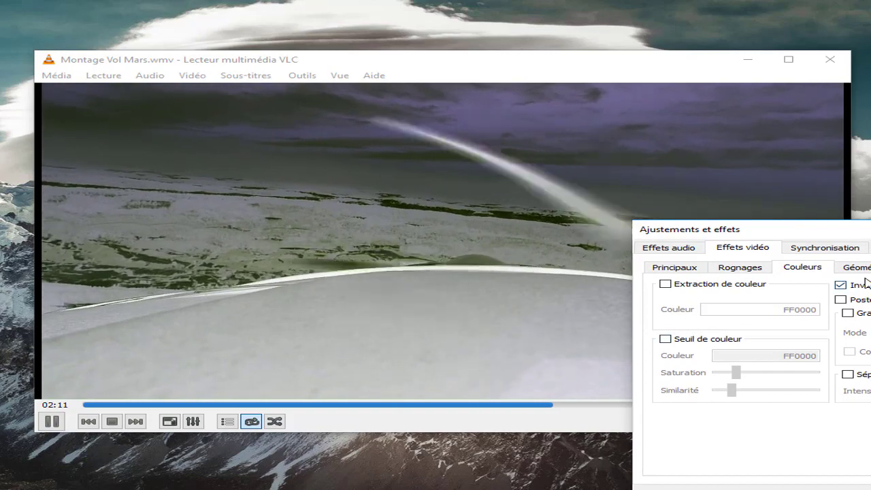
pyautogui.click(859, 286)
# - Try the Postériser, Gradient and Sépia colour effects on the playing video
pyautogui.click(867, 300)
pyautogui.click(868, 301)
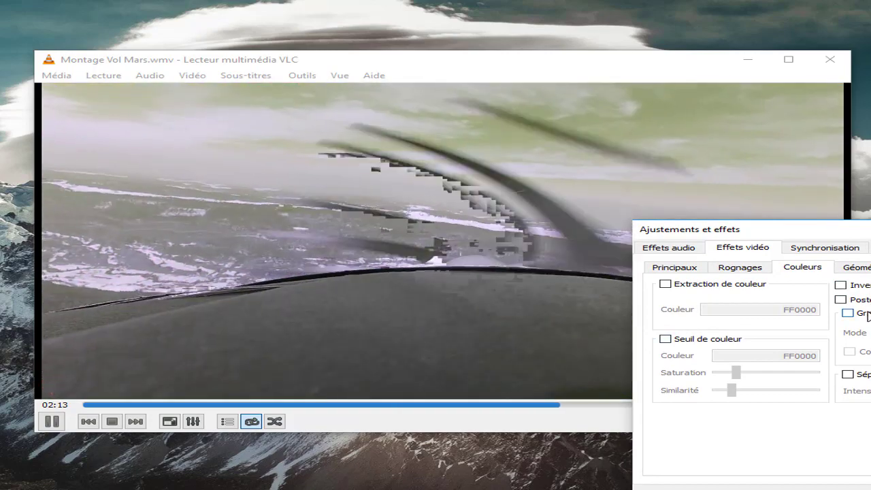
pyautogui.click(867, 313)
pyautogui.click(868, 313)
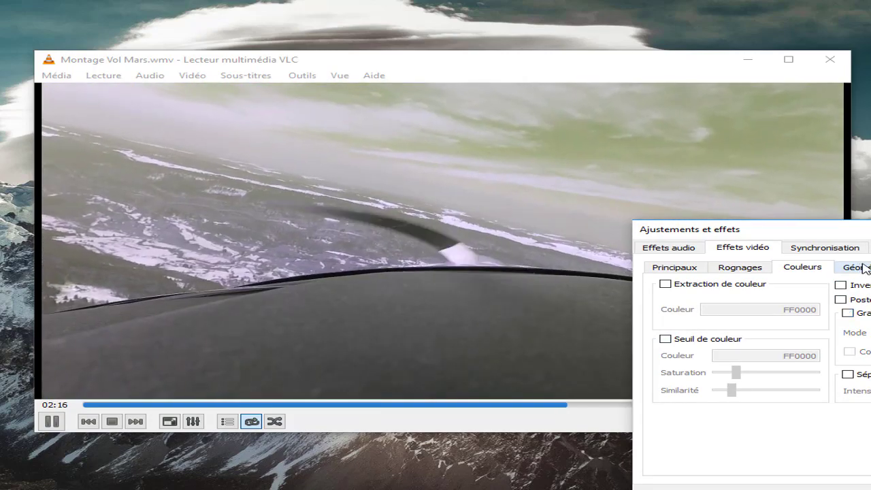
pyautogui.click(850, 375)
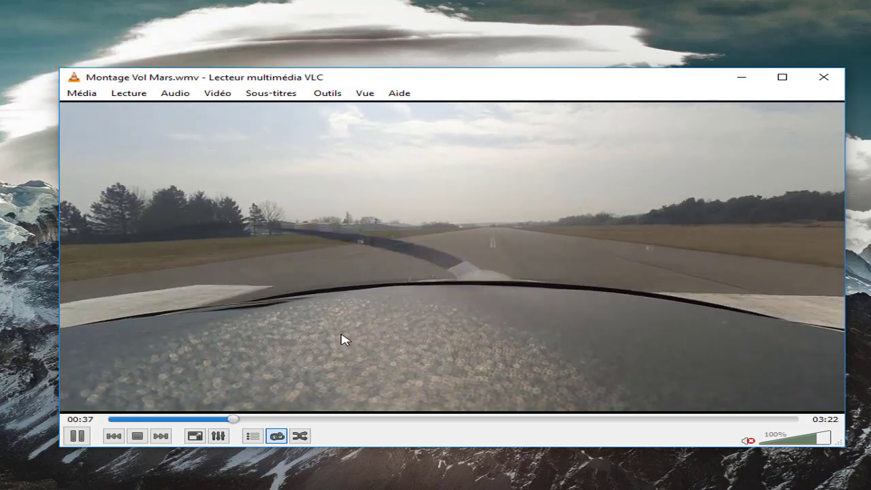
# - Reopen Effets et filtres and bring up the Incrustations options of the video effects
pyautogui.click(234, 94)
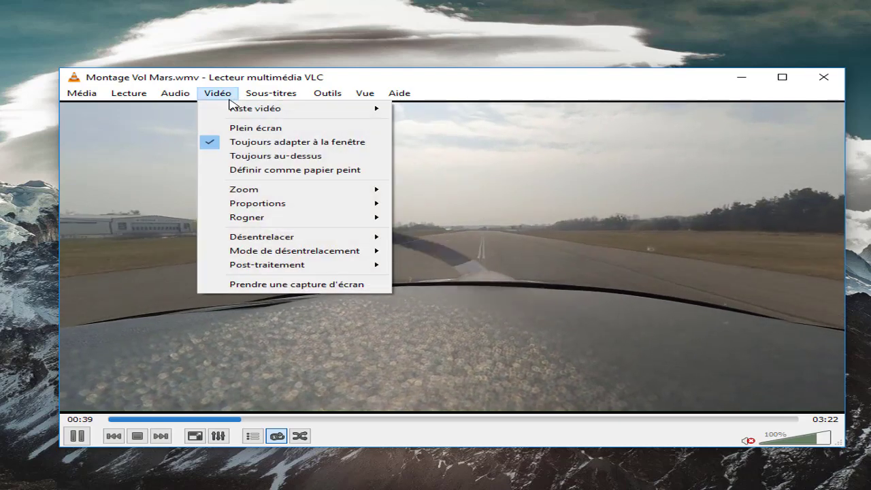
pyautogui.moveTo(343, 97)
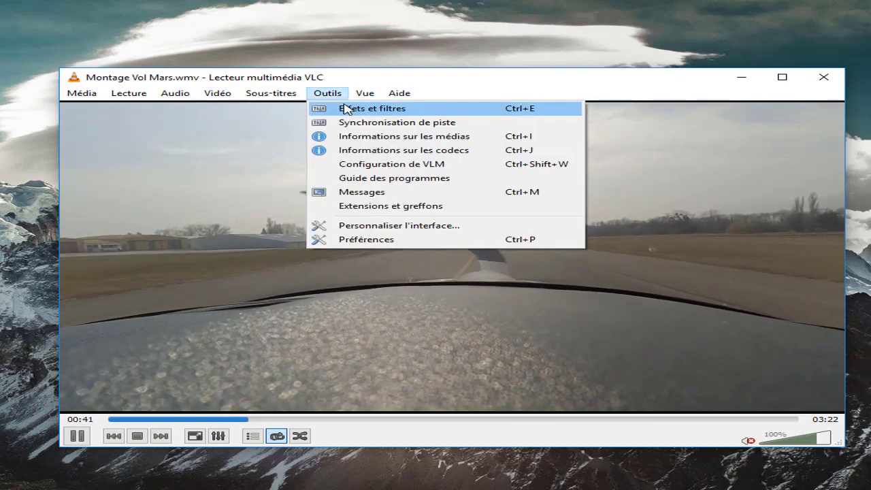
pyautogui.click(347, 109)
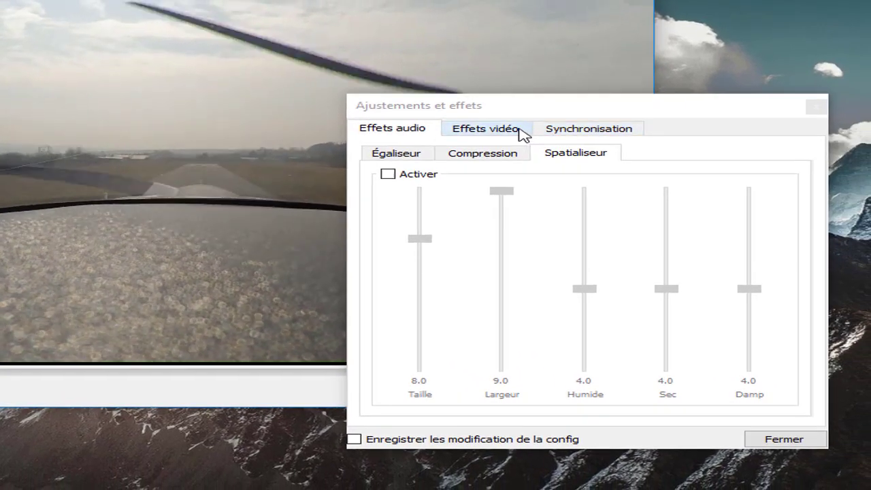
pyautogui.click(714, 226)
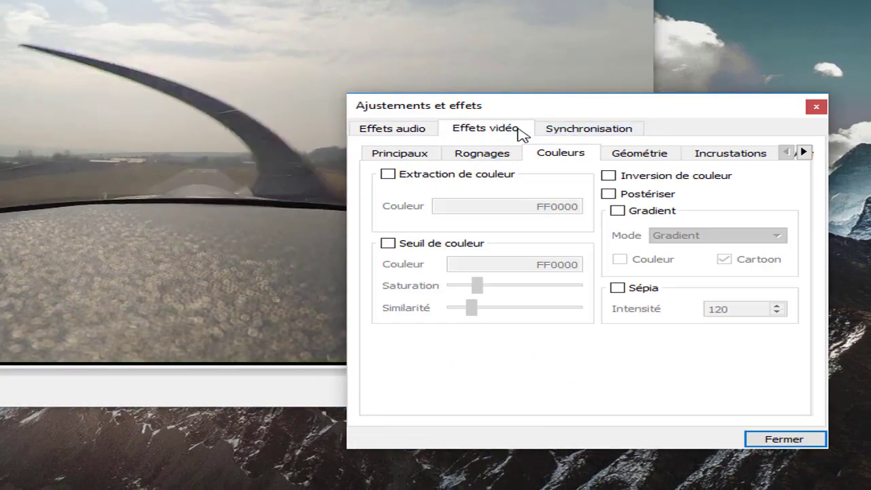
pyautogui.click(804, 152)
pyautogui.click(804, 152)
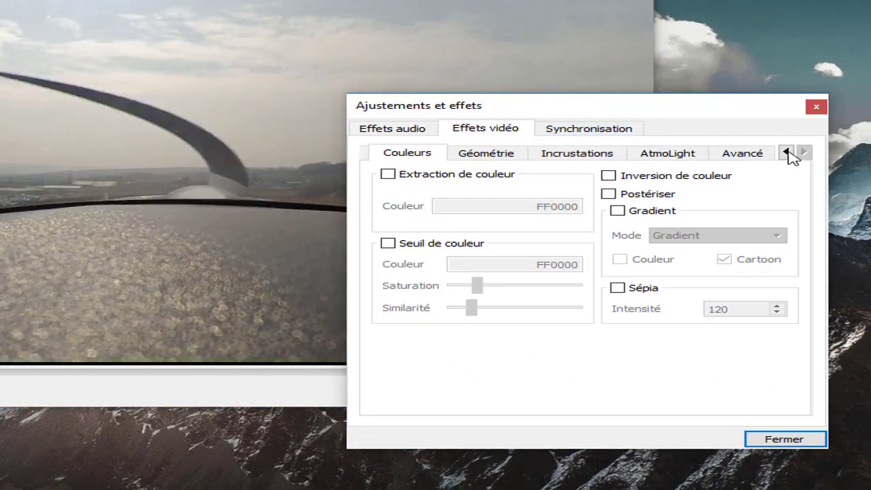
pyautogui.click(611, 155)
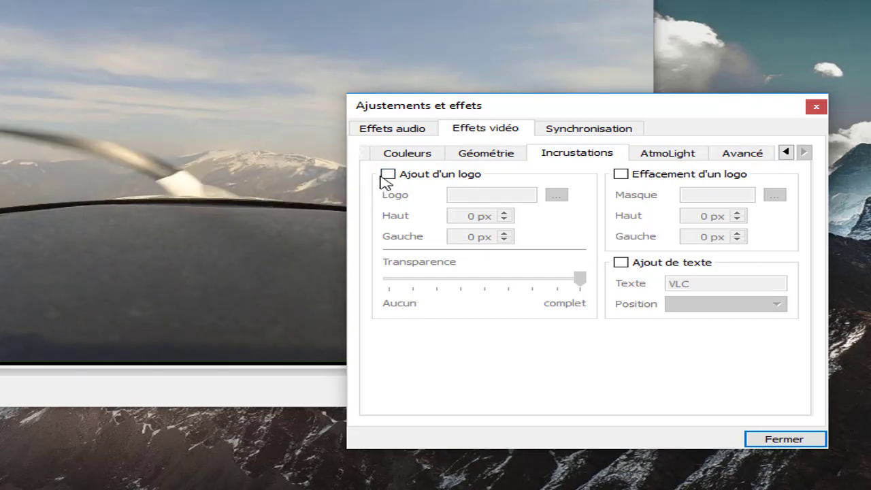
# - Overlay the icone 2015.png logo on the video and move its Transparence slightly from complet towards Aucun
pyautogui.click(387, 174)
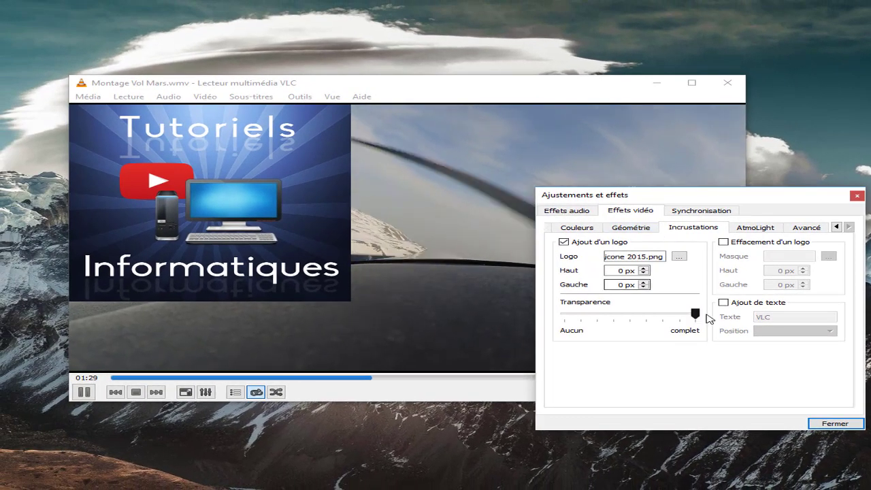
pyautogui.moveTo(696, 315); pyautogui.dragTo(667, 323)
pyautogui.click(324, 161)
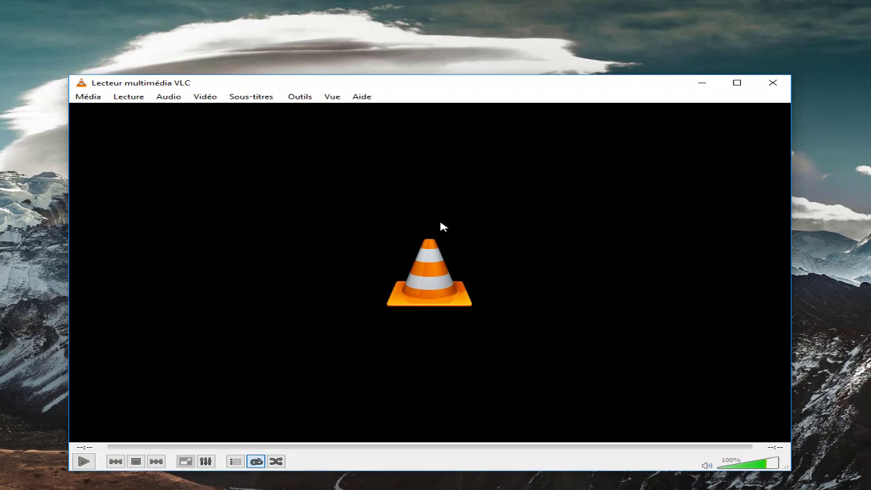
# - Check the Sous-titres options and close the media player
pyautogui.click(257, 97)
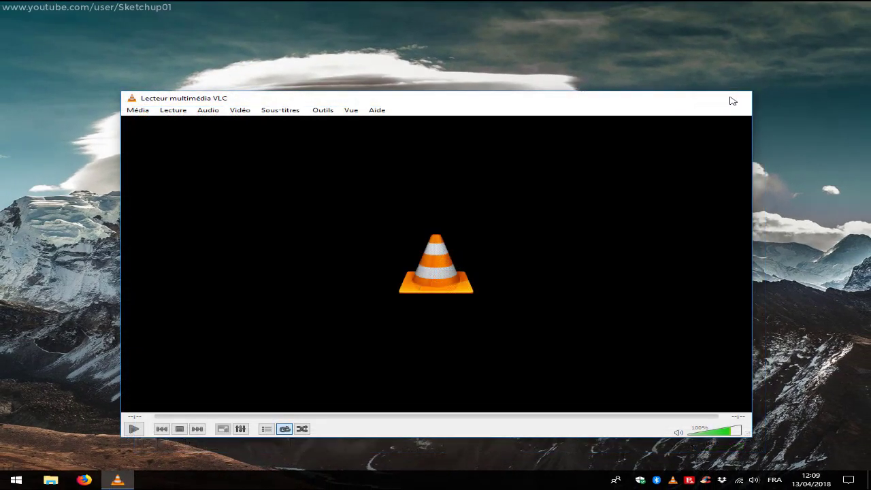
pyautogui.click(733, 99)
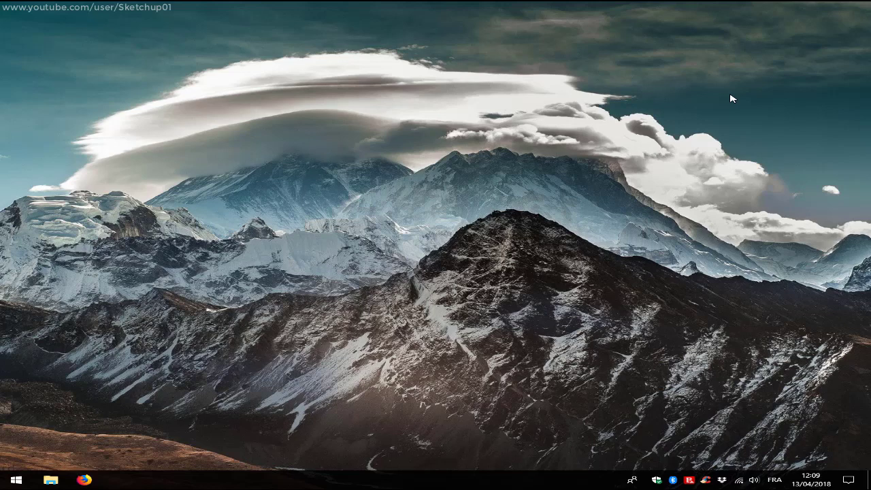